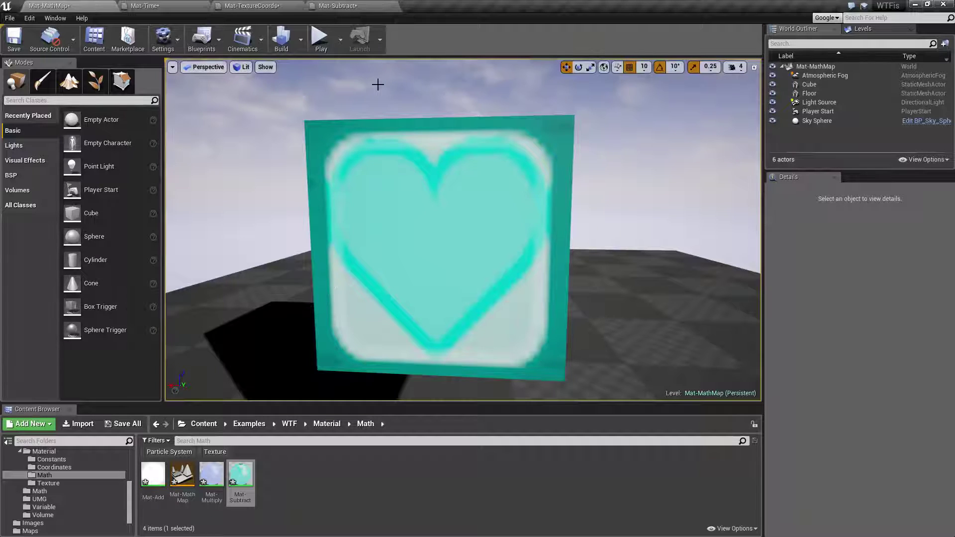
Bring up the Mat-Subtract material graph and move the textures' Subtract node up slightly.
click(339, 9)
right_drag(496, 278, 533, 331)
click(513, 211)
drag(513, 211, 510, 182)
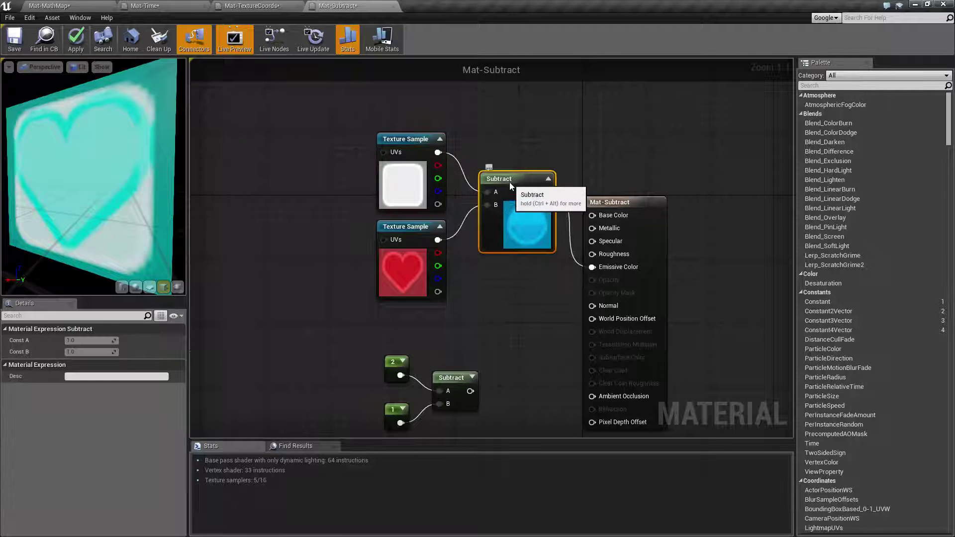
Examine the grey_box and hud_heartFull Texture Samples, the Subtract node they feed, and the resulting material preview.
right_drag(495, 271, 529, 302)
click(429, 220)
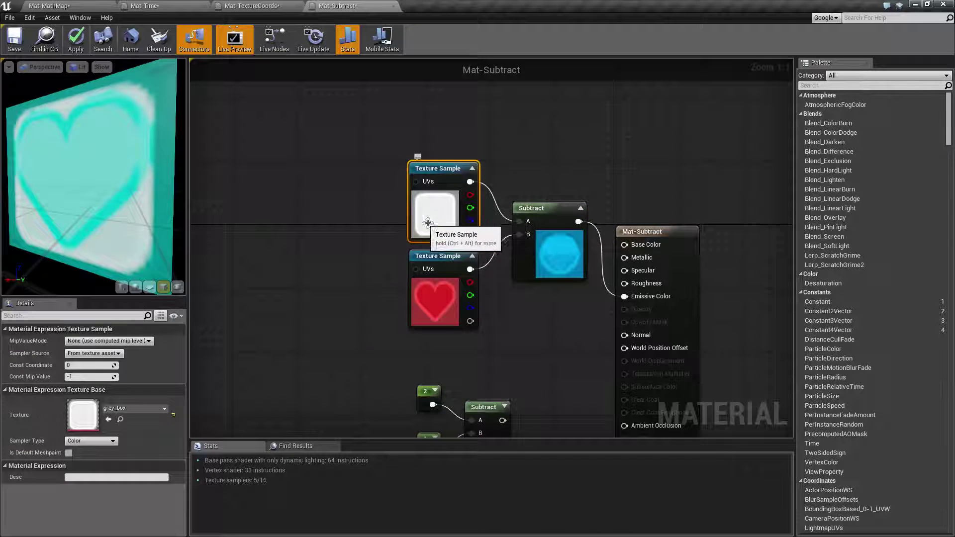
click(446, 299)
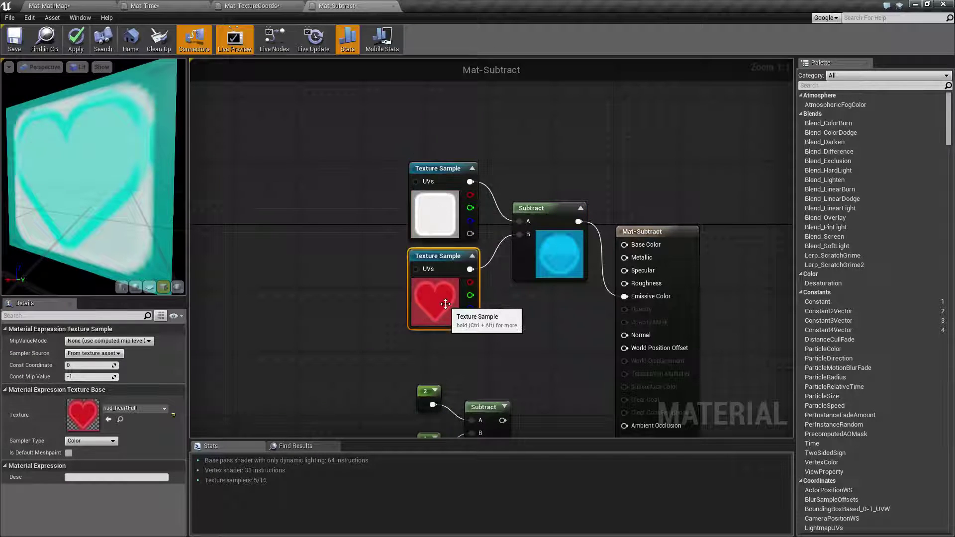
click(580, 208)
click(553, 206)
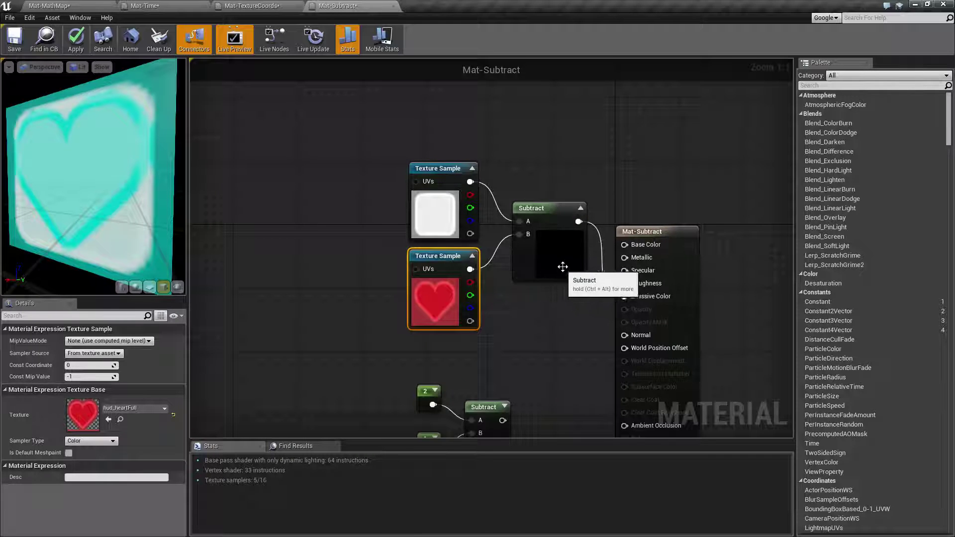
drag(177, 192, 98, 179)
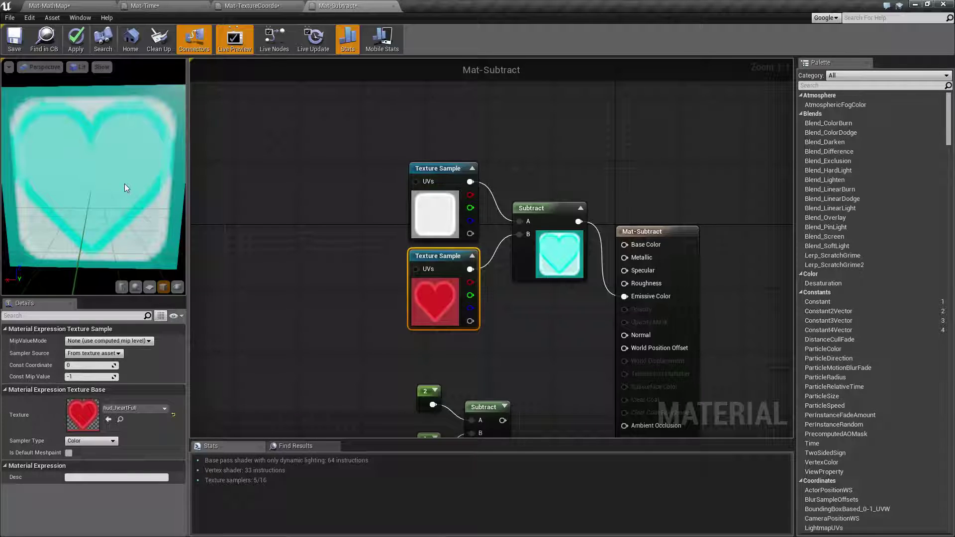
right_drag(542, 335, 560, 309)
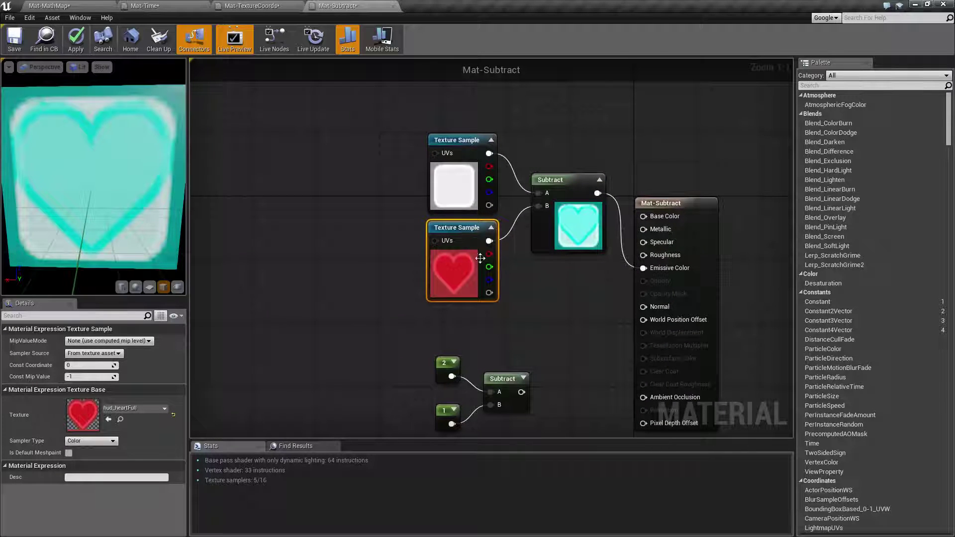
click(450, 180)
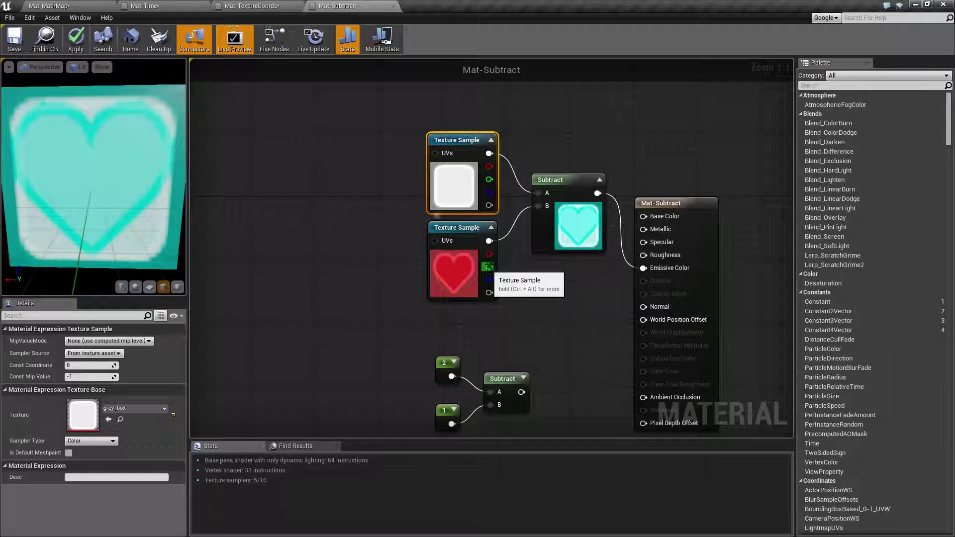
click(472, 248)
right_drag(537, 218, 497, 246)
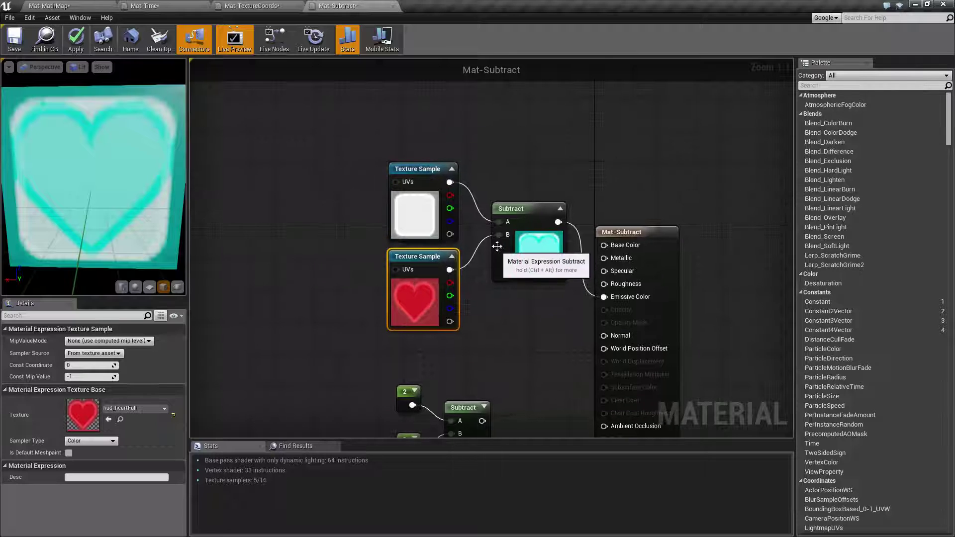
Disconnect both Texture Samples from the upper Subtract node's A and B inputs and show its constant values.
alt+click(499, 234)
alt+click(499, 222)
click(545, 222)
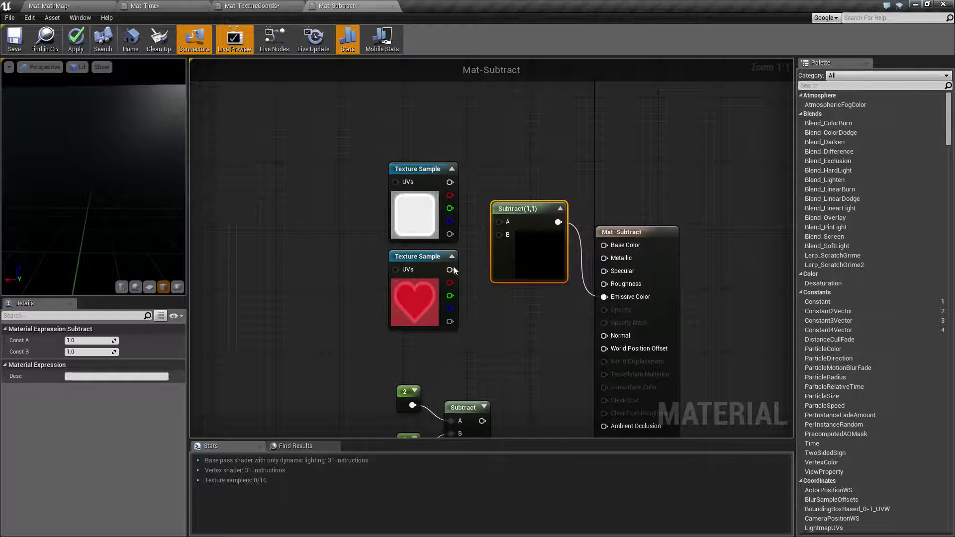
Connect only the grey_box Texture Sample's RGB output to input A of the upper Subtract node and check its Const B.
click(417, 201)
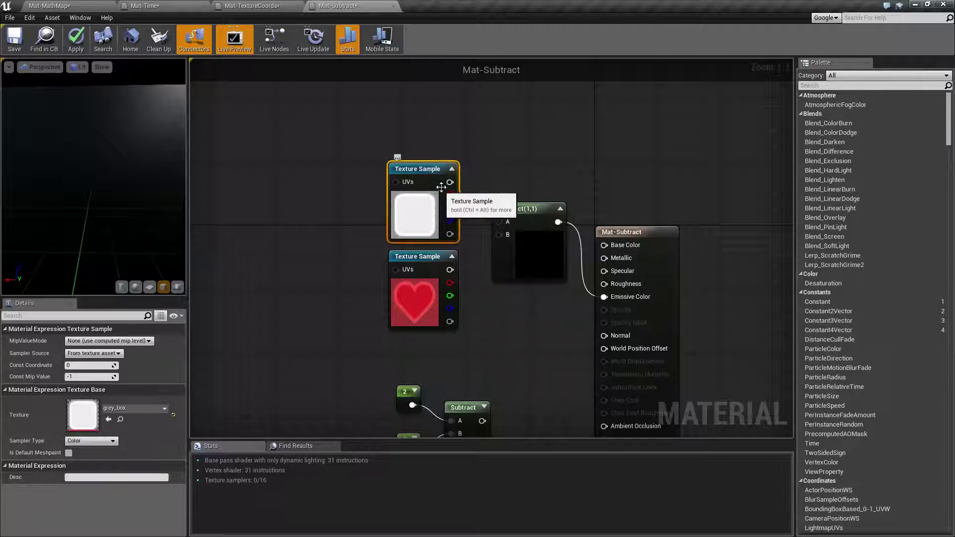
drag(450, 182, 500, 222)
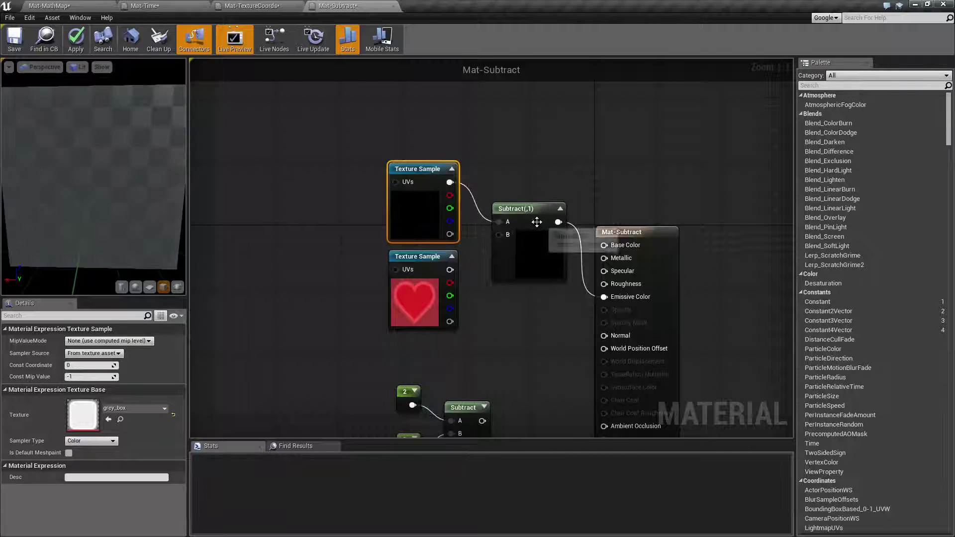
click(537, 222)
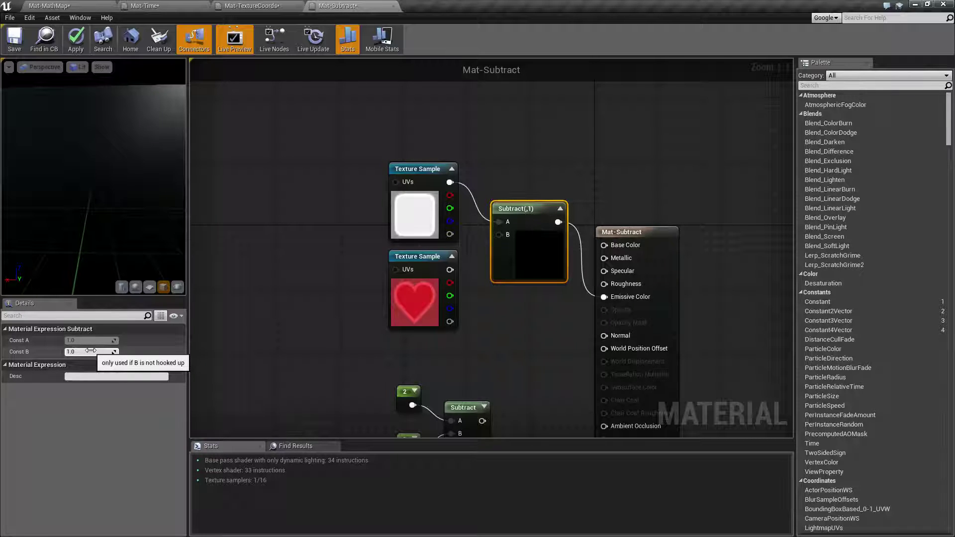
click(413, 170)
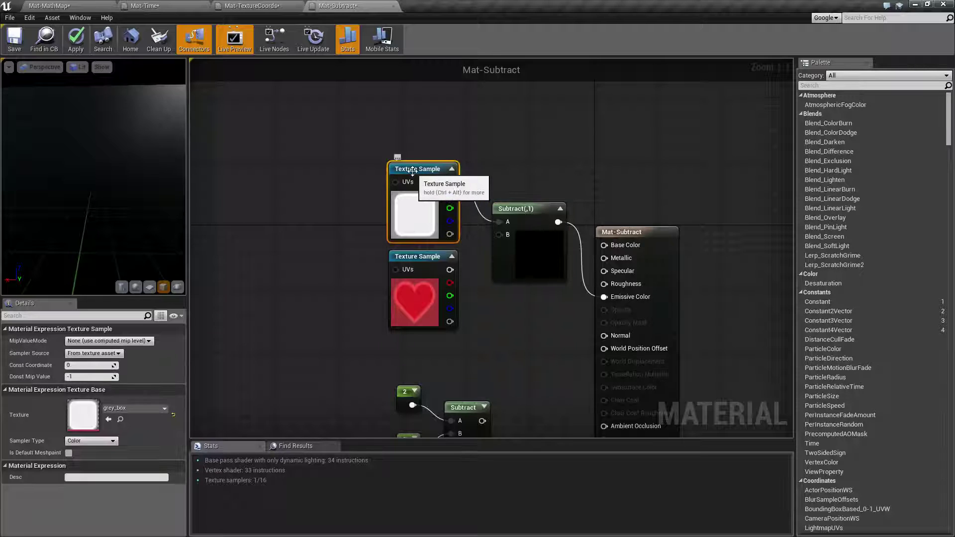
click(522, 209)
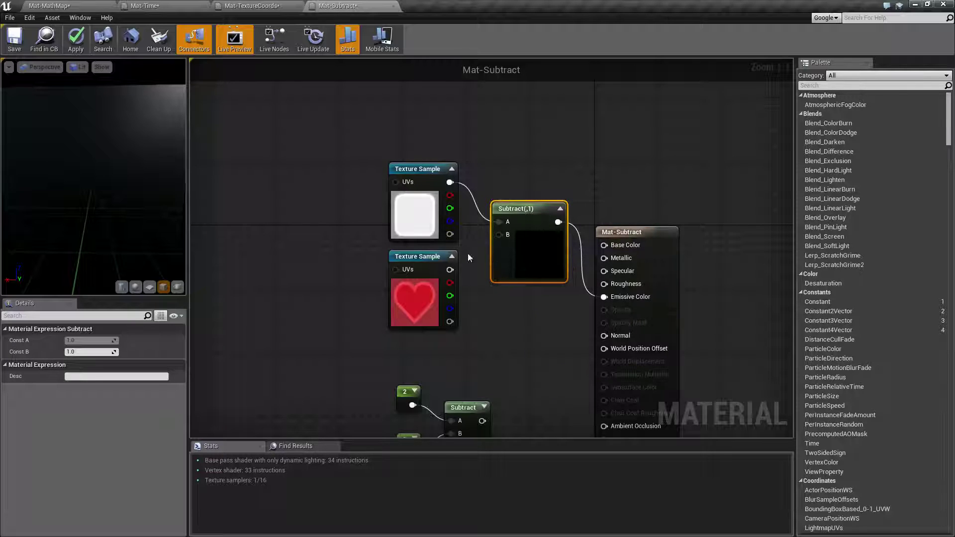
Feed only the heart Texture Sample's RGB output into input B of the upper Subtract node and inspect the preview.
drag(450, 270, 508, 248)
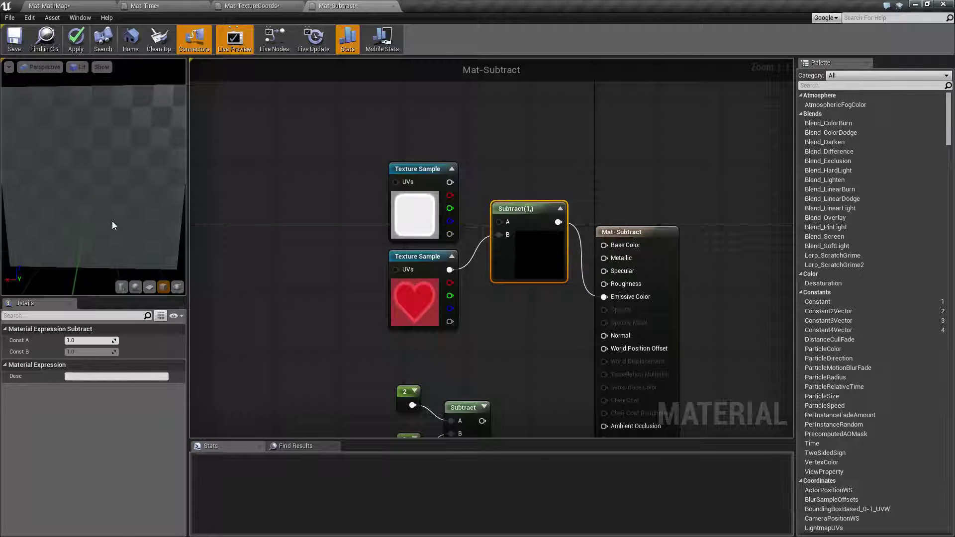
drag(120, 206, 150, 194)
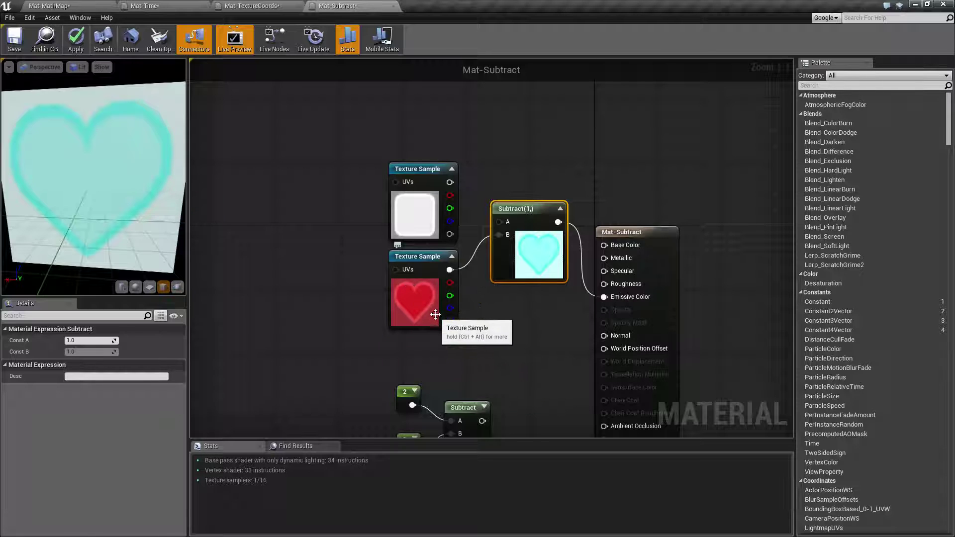
mouse_move(81, 165)
mouse_down()
mouse_move(98, 138)
mouse_move(85, 169)
mouse_up()
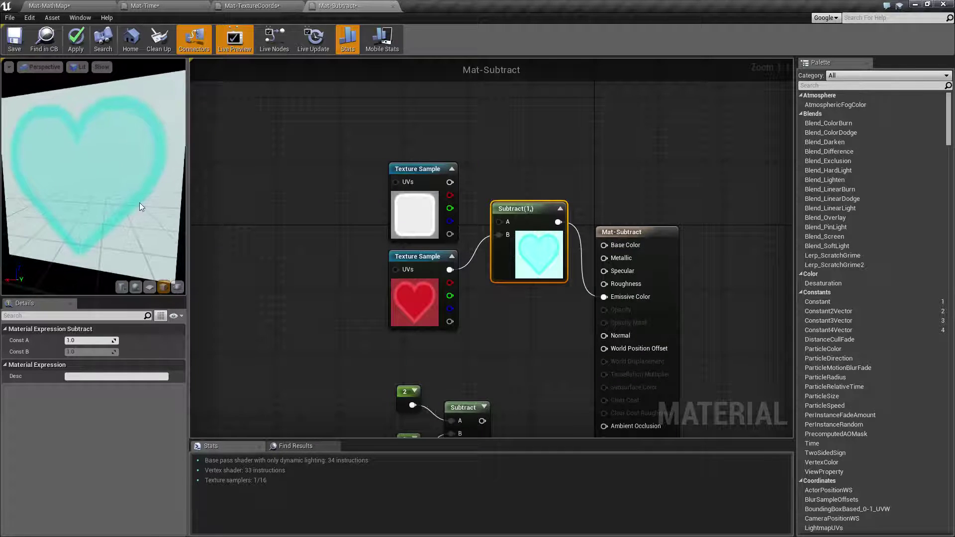
Shift the upper Subtract node slightly and feed its B input from the heart texture's red channel instead.
drag(530, 221, 521, 229)
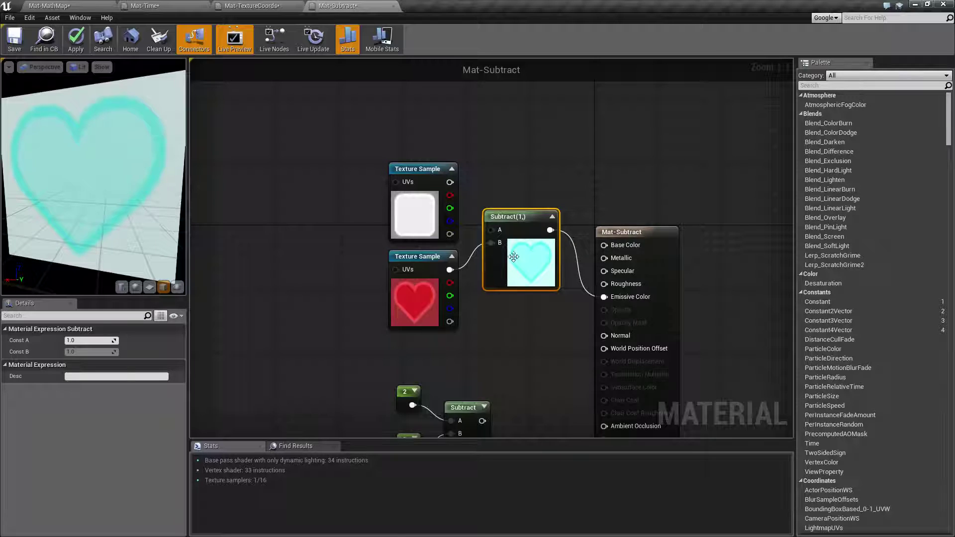
drag(450, 282, 496, 242)
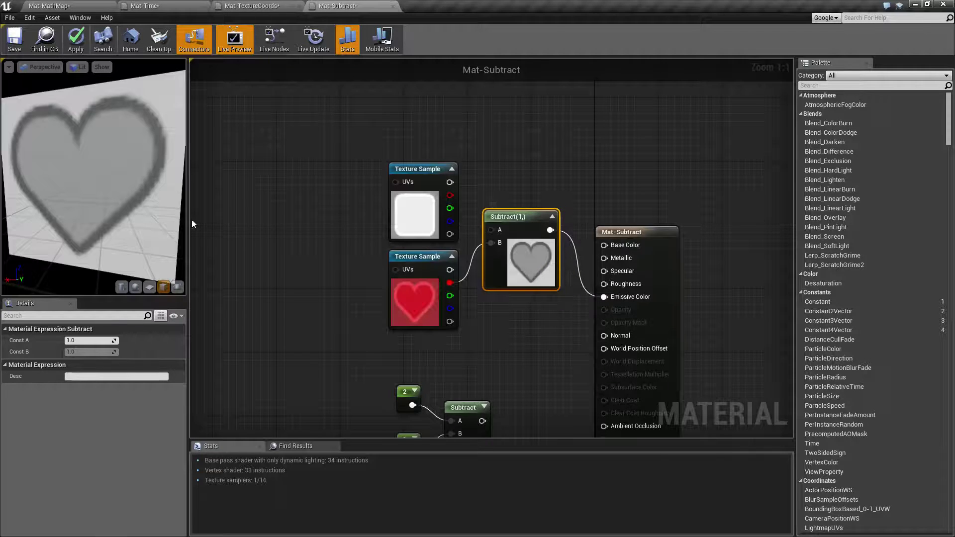
mouse_move(121, 104)
mouse_down()
mouse_move(109, 105)
mouse_move(121, 103)
mouse_up()
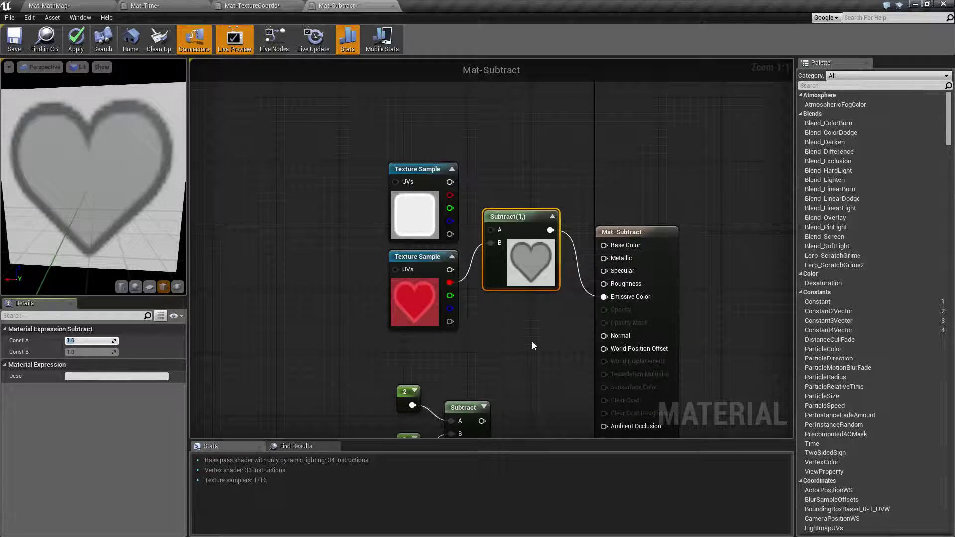
Connect the lower Subtract node, fed by two constants, to Emissive Color and check both constants' values.
right_drag(522, 361, 509, 298)
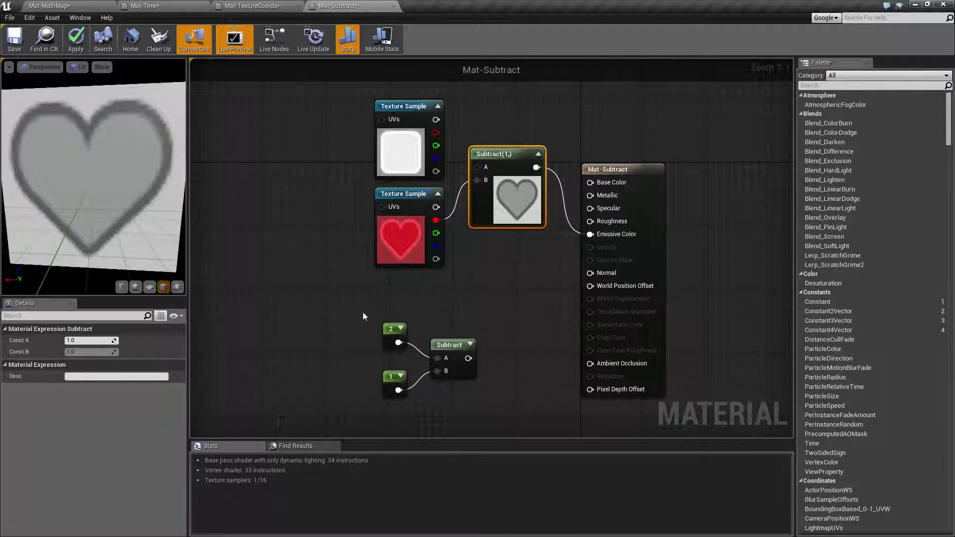
drag(468, 358, 599, 236)
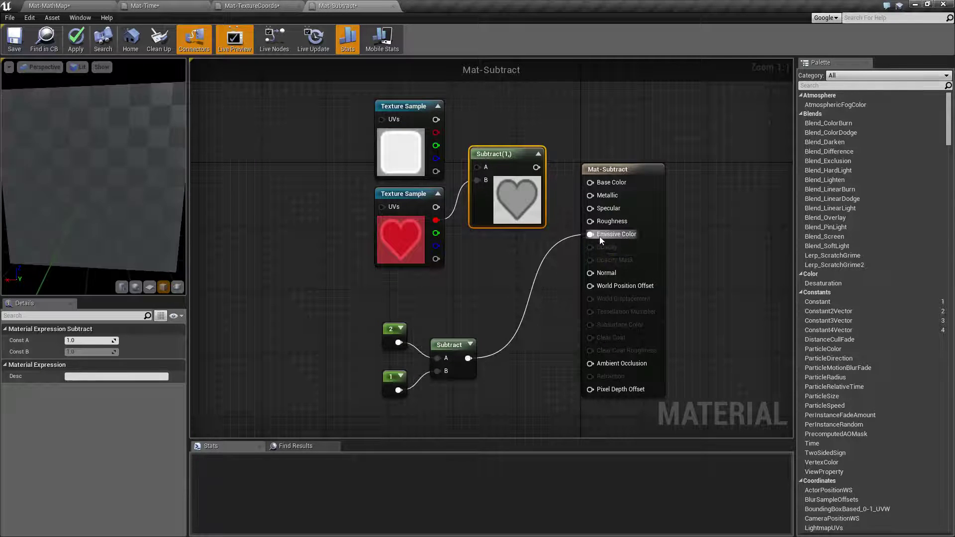
click(389, 330)
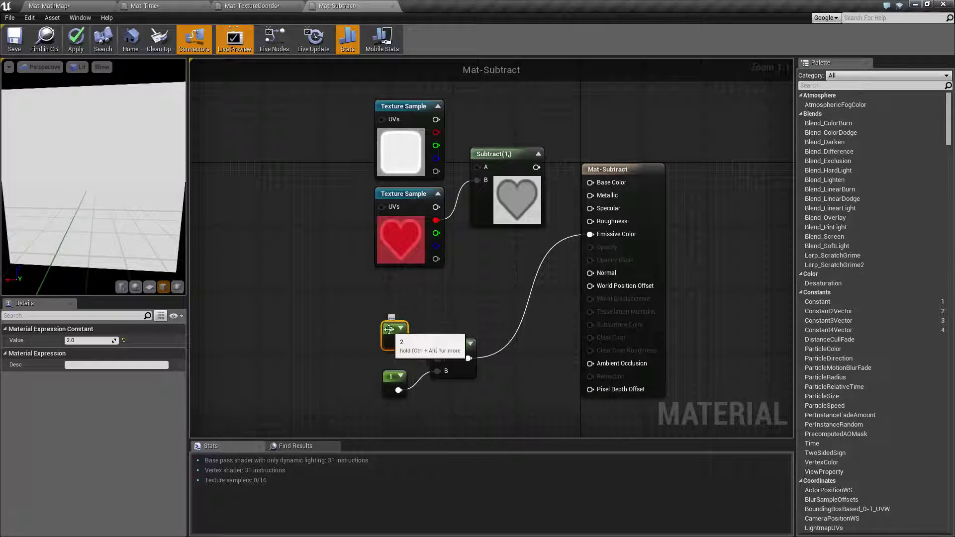
click(394, 379)
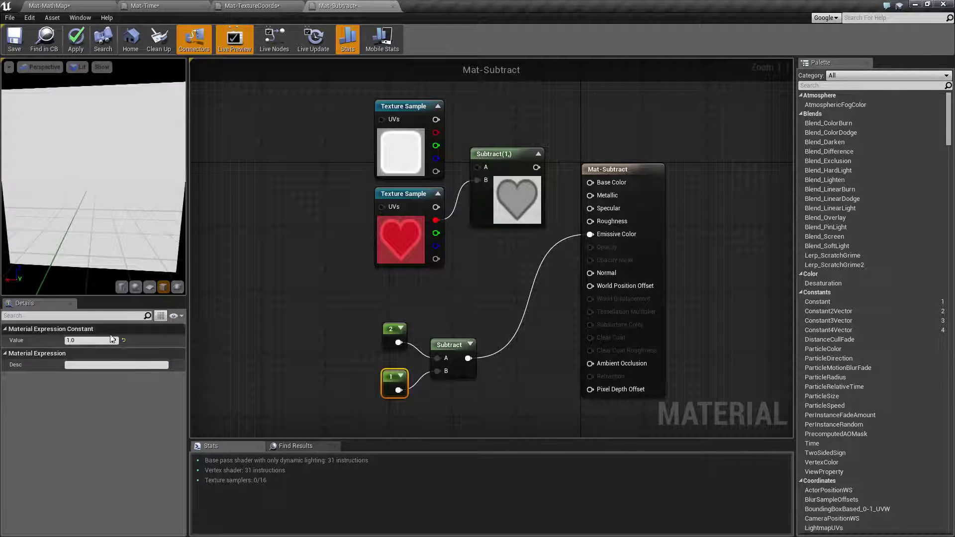
Set the constant feeding input A of the lower Subtract node to 1.
click(392, 328)
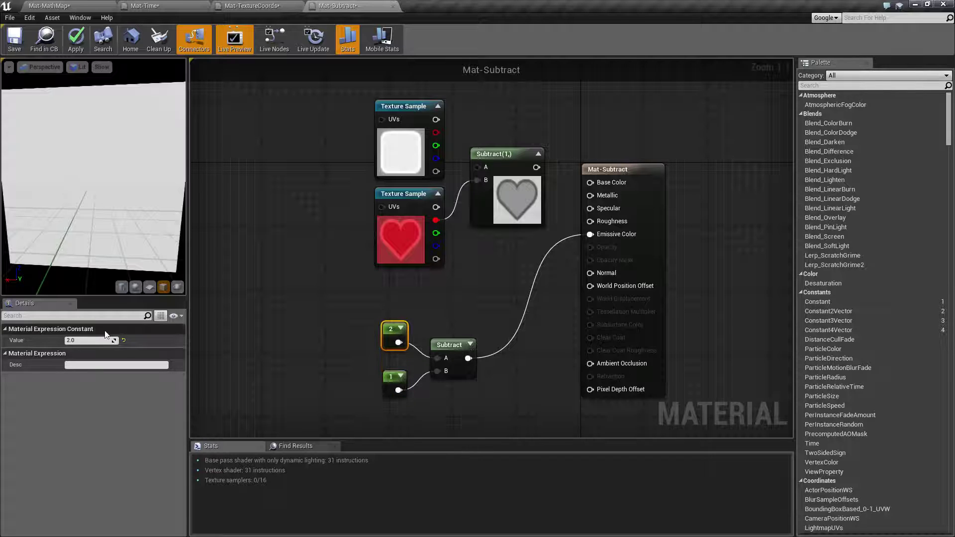
click(95, 340)
text(1)
Try 0.5 for the constant feeding input B of the lower Subtract node, settle on 0.87, and inspect the preview.
click(393, 381)
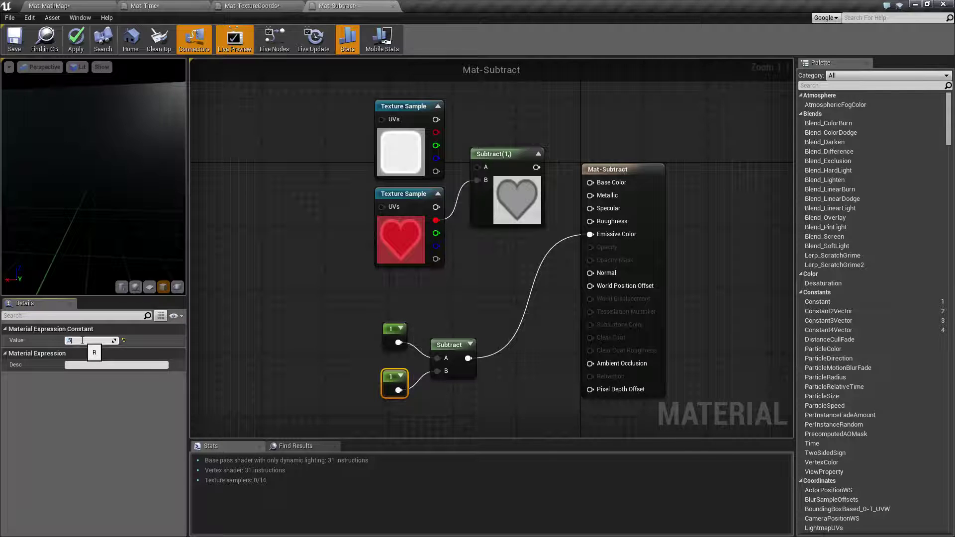
key(Return)
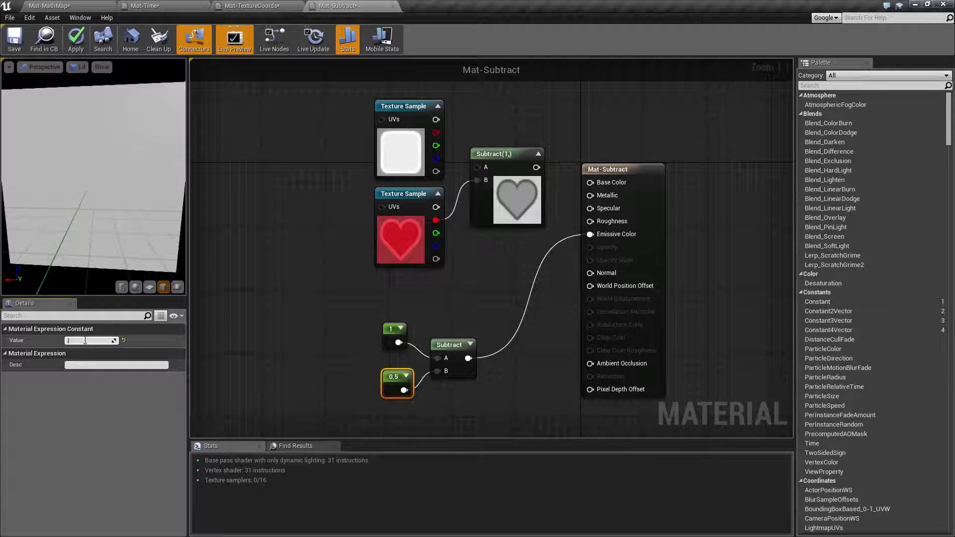
text(.87)
key(Return)
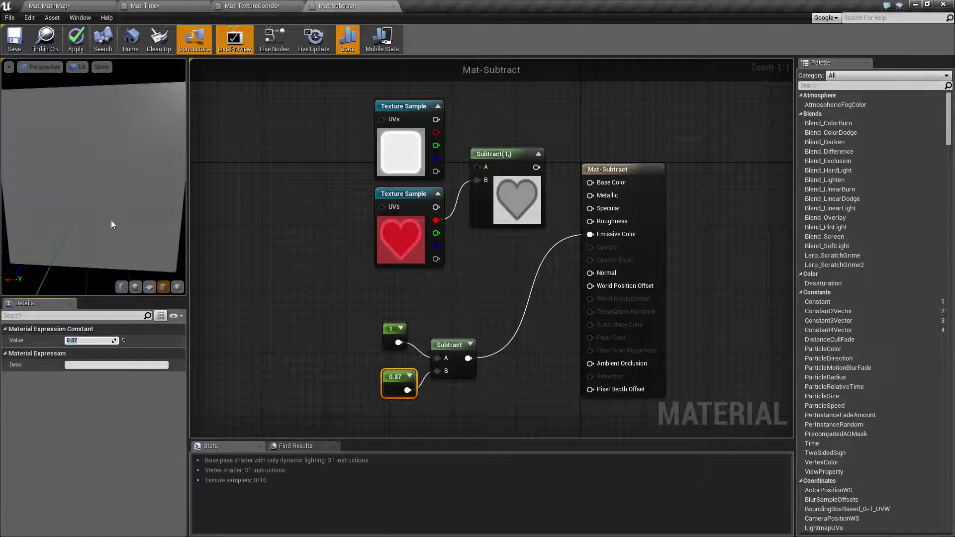
drag(165, 171, 124, 175)
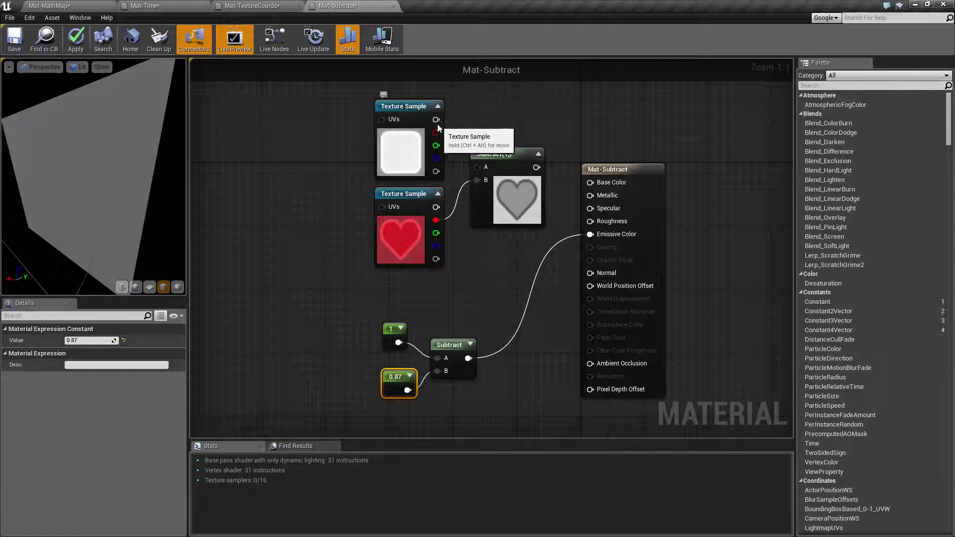
Reconnect the RGB outputs of the grey_box and heart Texture Samples to the upper Subtract node's A and B inputs.
drag(436, 120, 436, 122)
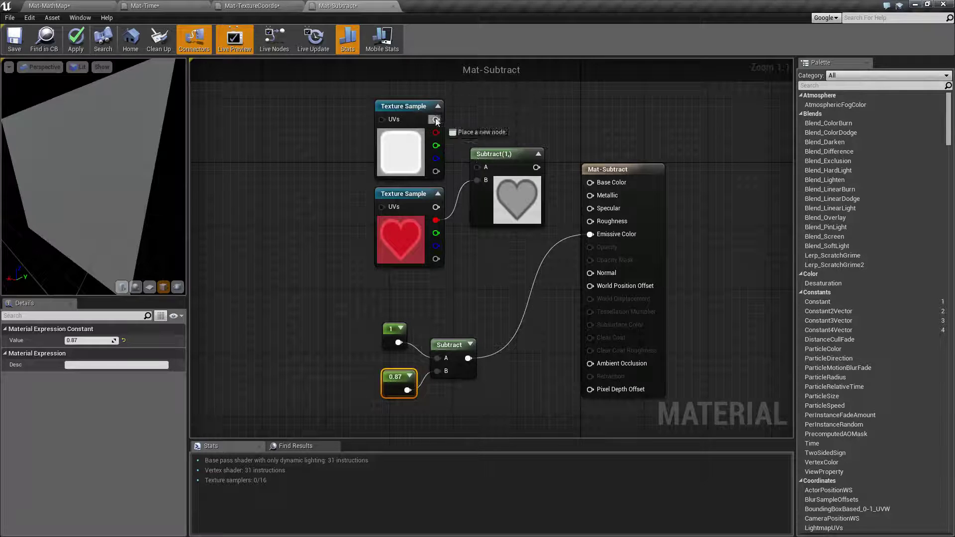
drag(436, 207, 477, 180)
Add a Constant3Vector node below the two constants and connect it to input A of the lower Subtract node.
right_drag(423, 288, 440, 143)
right_click(409, 304)
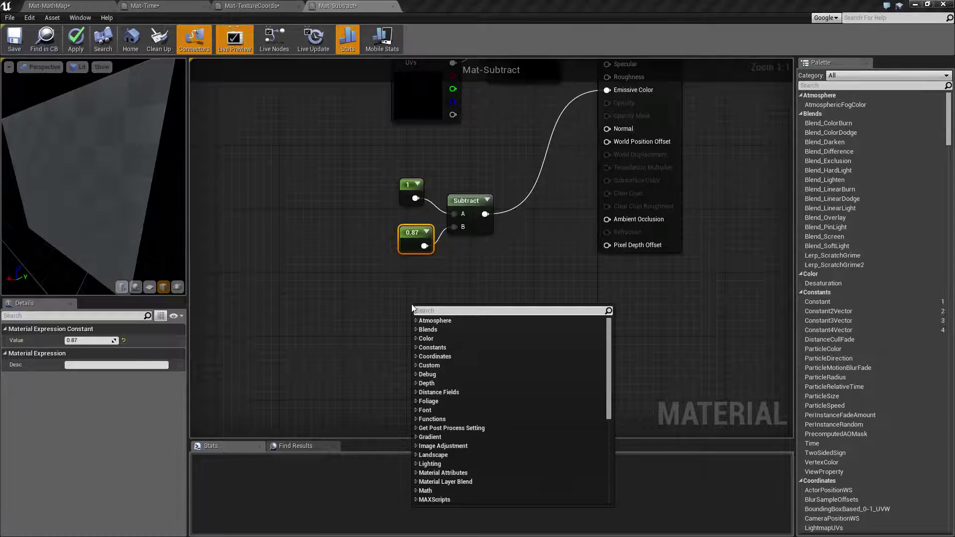
click(409, 303)
right_click(405, 299)
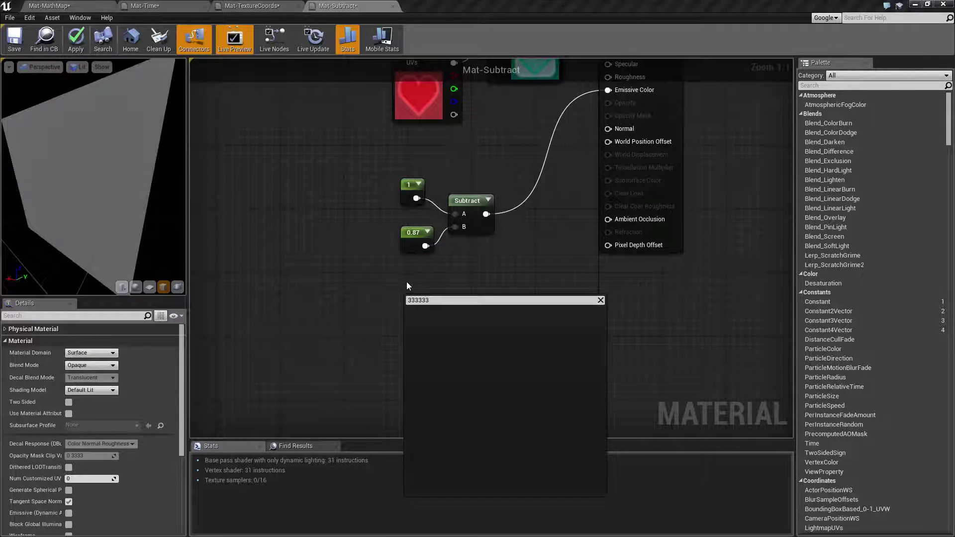
key(Escape)
click(408, 284)
right_drag(441, 264, 360, 291)
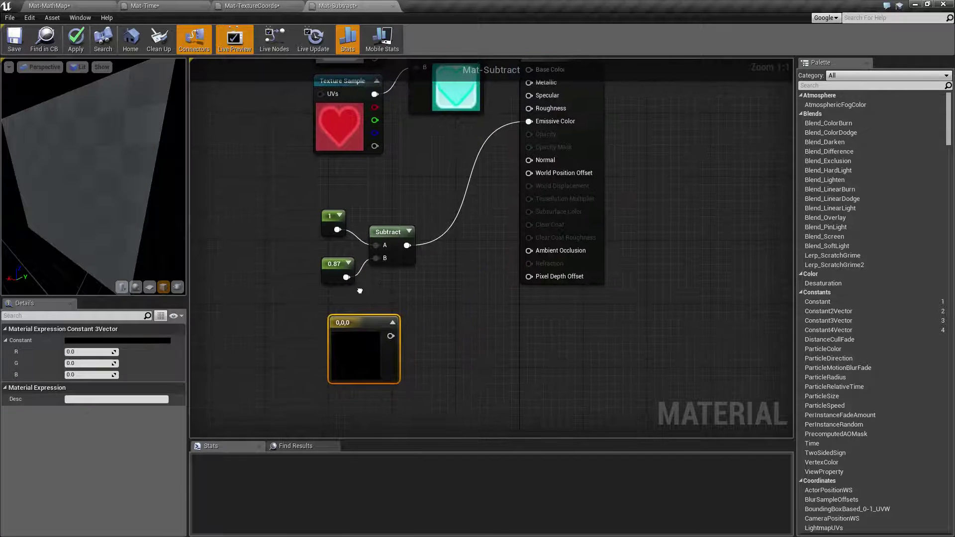
drag(355, 317, 379, 243)
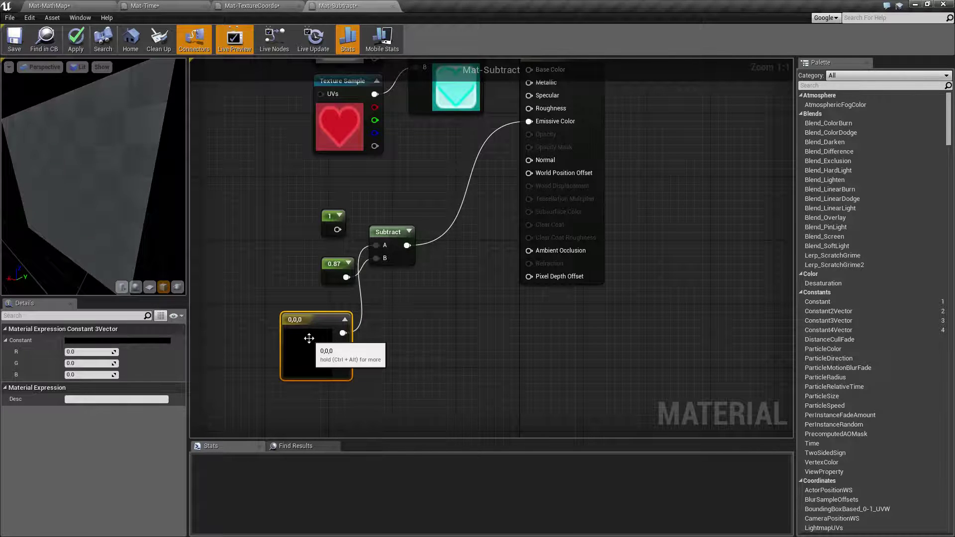
Set the Constant3Vector's colour to blue, about R 0.035, G 0.099, B 1.0, and inspect the material preview.
double_click(309, 338)
drag(419, 380, 346, 354)
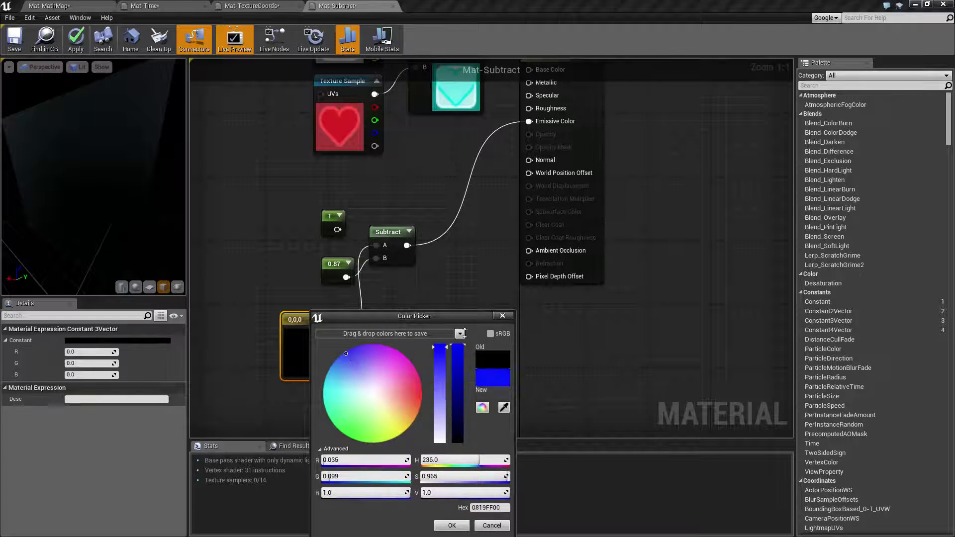
click(453, 527)
right_drag(405, 326, 505, 337)
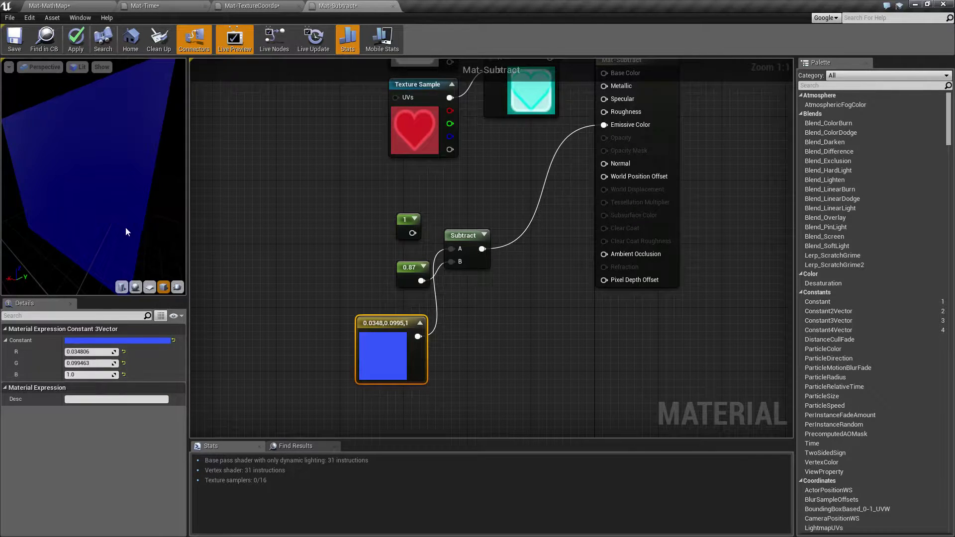
drag(126, 233, 162, 242)
right_drag(543, 306, 553, 395)
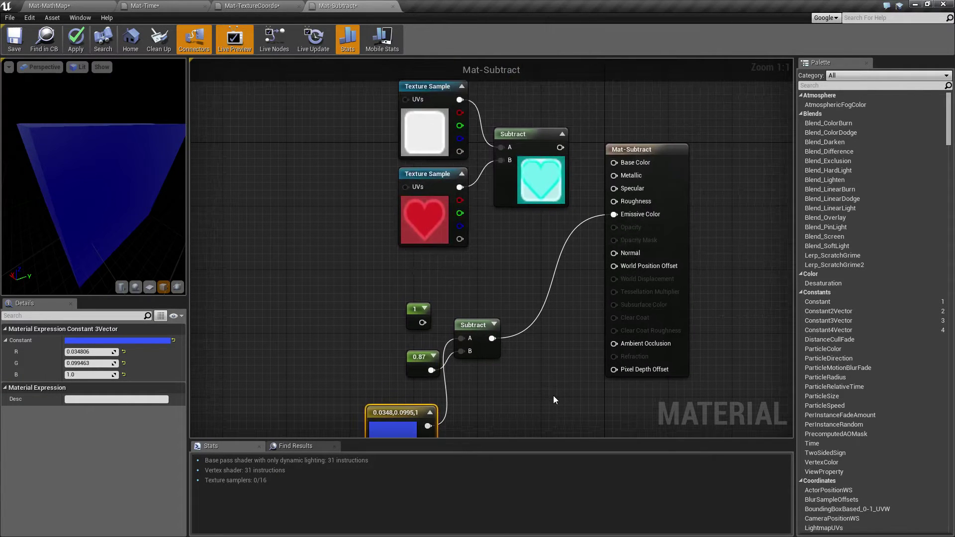